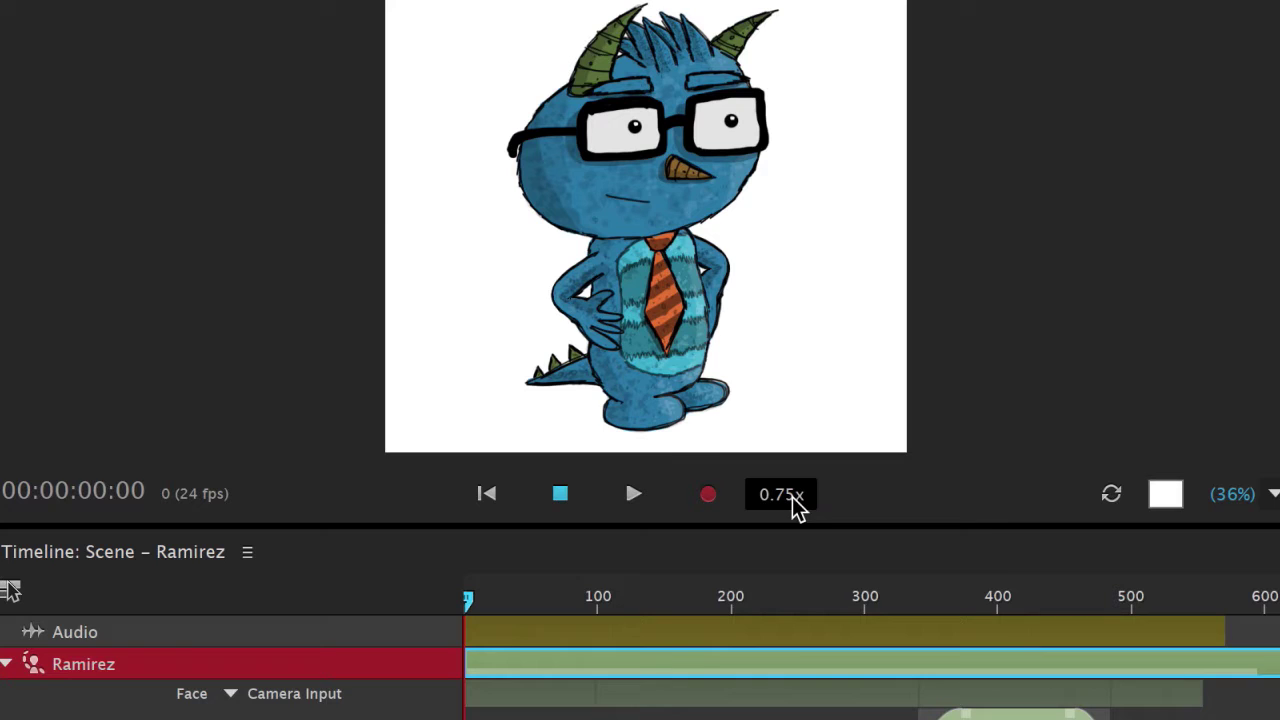
- Reset the recording speed from 0.75x to 1.0x and arm Lip Sync's Keyboard Input
click(793, 503)
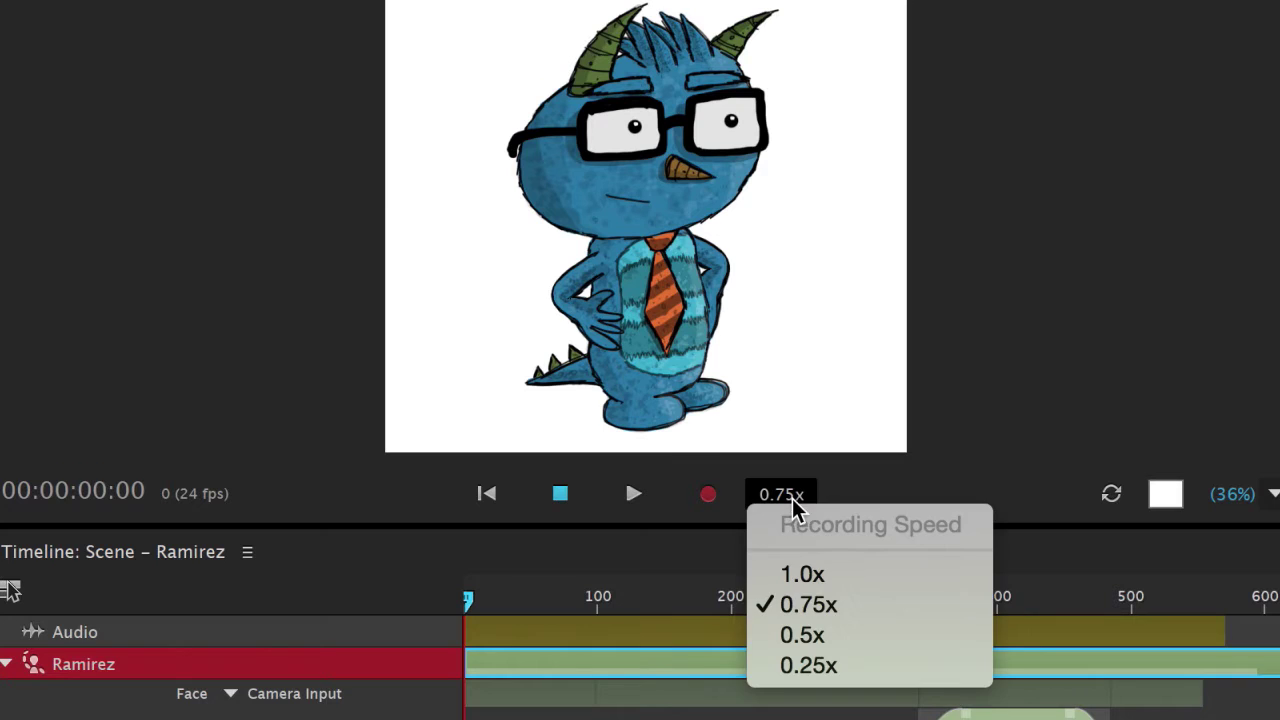
click(801, 577)
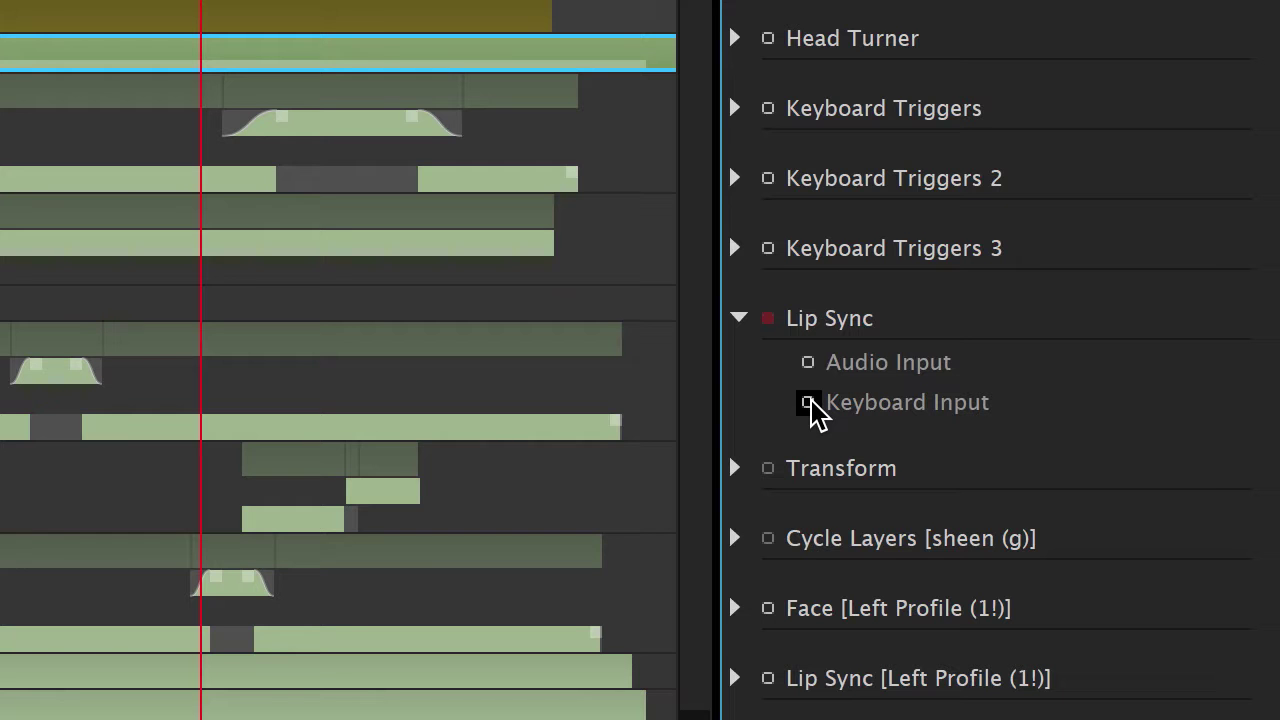
click(808, 402)
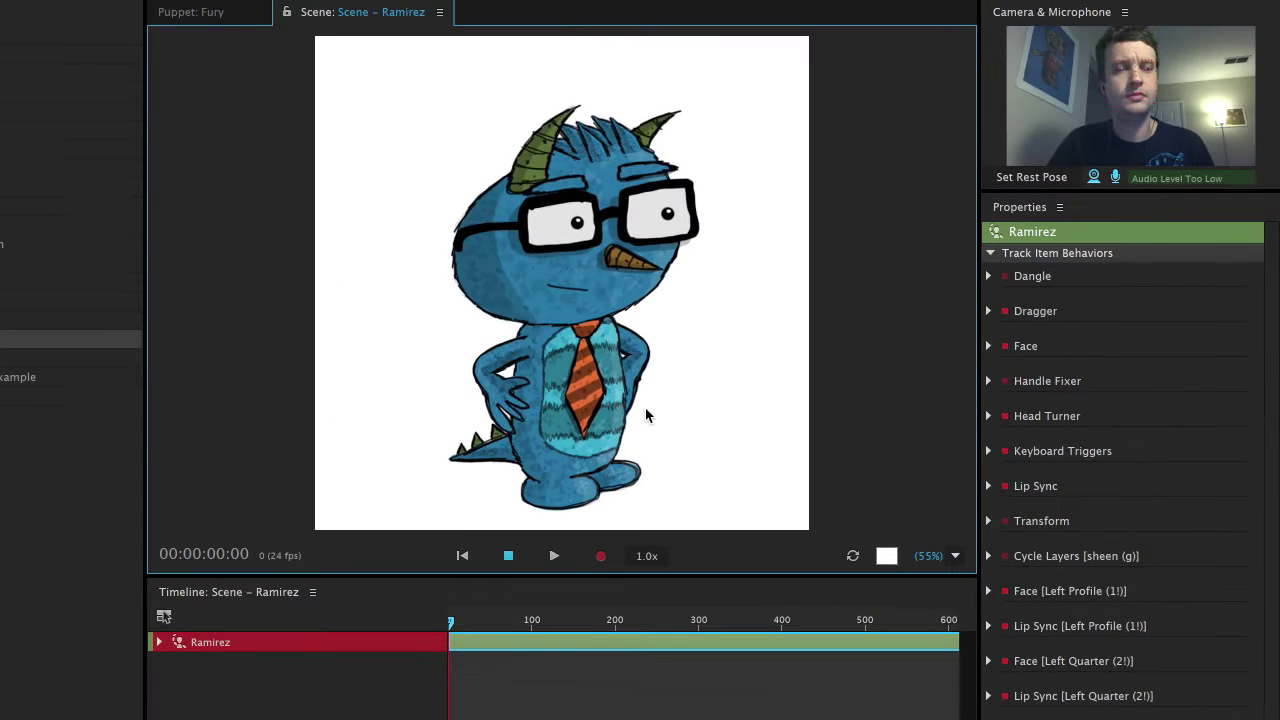
- With Dragger disarmed, record a Face-only take, then Lip Sync, then a dragged-hand Dragger take
click(245, 649)
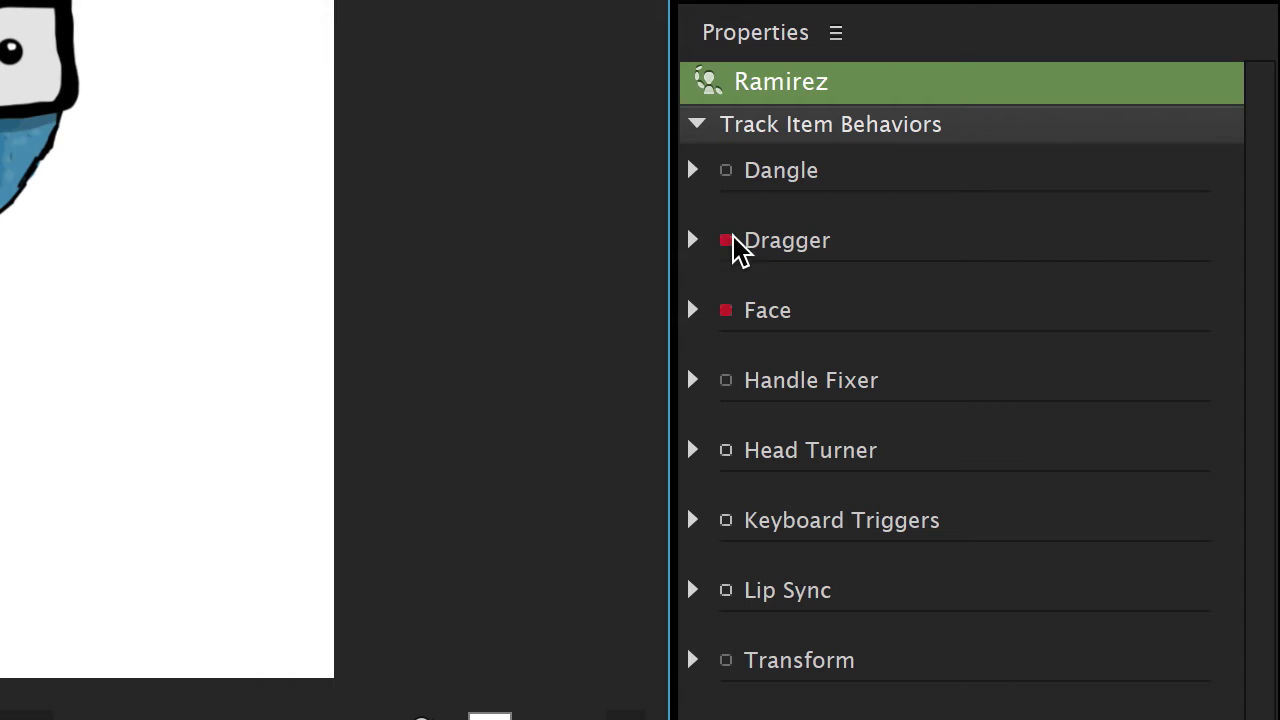
click(1006, 312)
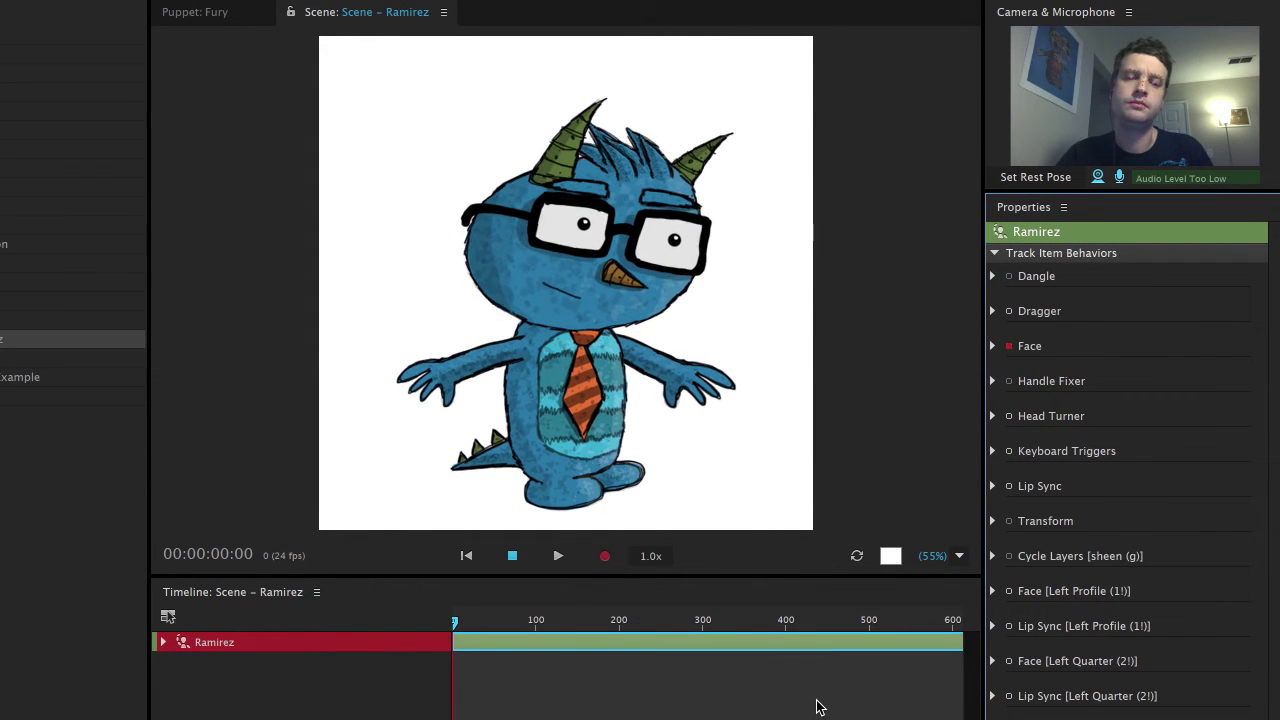
key(super+r)
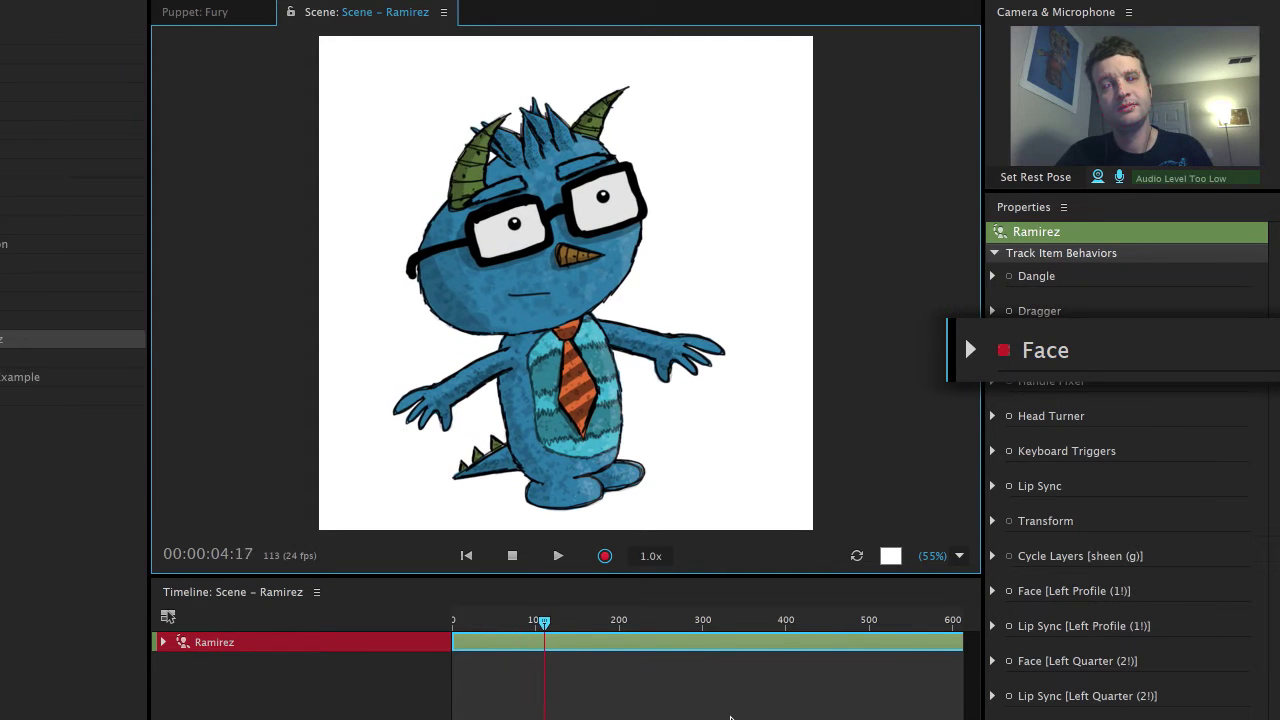
key(space)
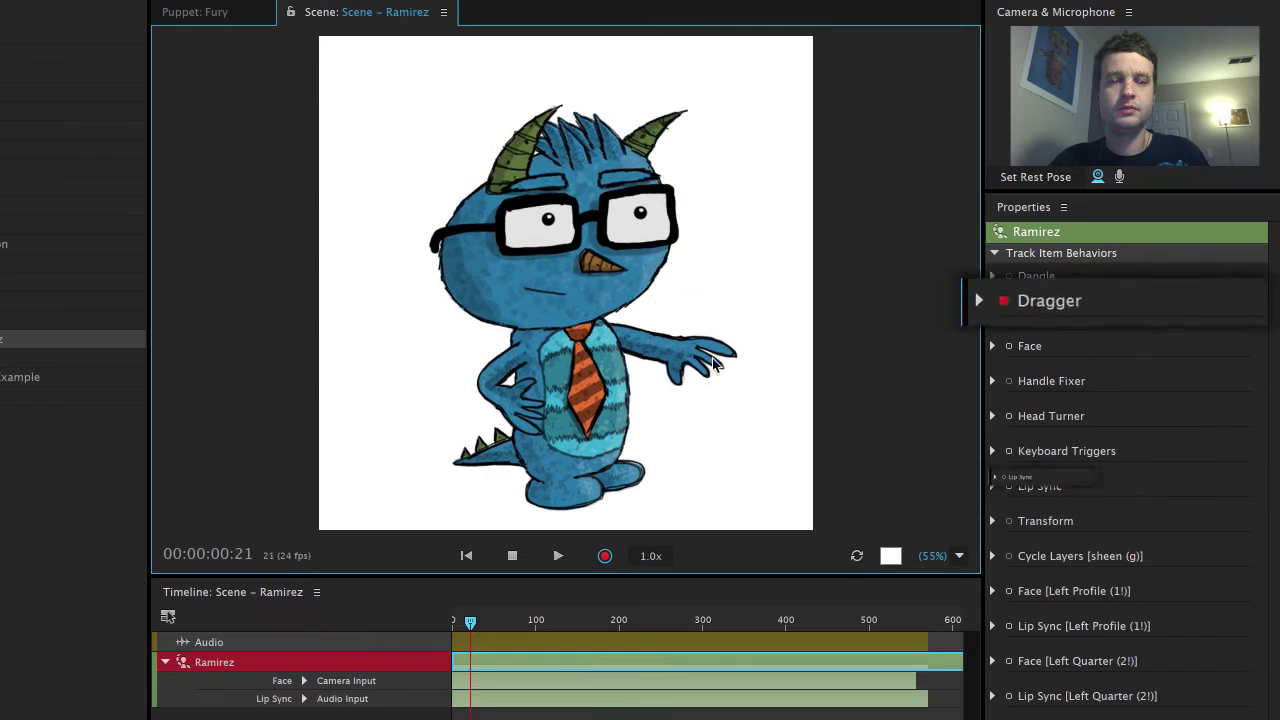
mouse_move(700, 420)
mouse_down()
mouse_move(705, 335)
mouse_move(686, 300)
mouse_move(657, 286)
mouse_up()
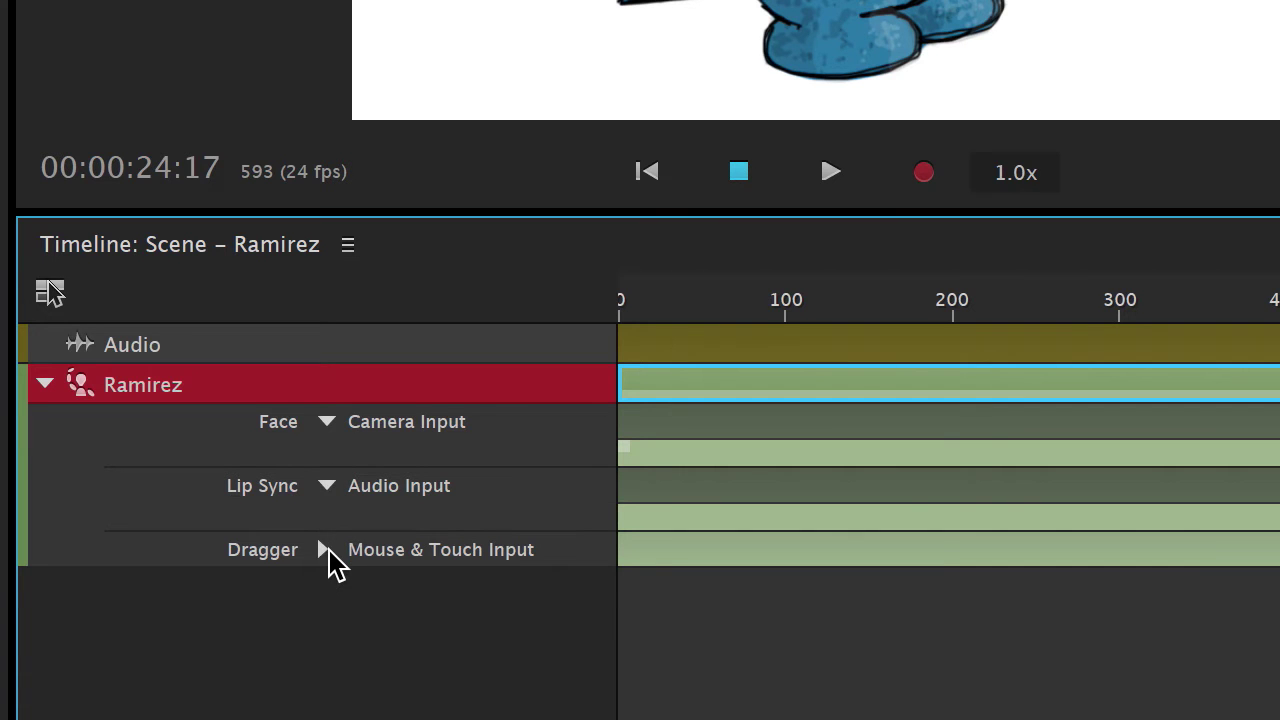
- Expand the Dragger track, move the Face takes to frame 0, and rewind to about frame 345
click(328, 551)
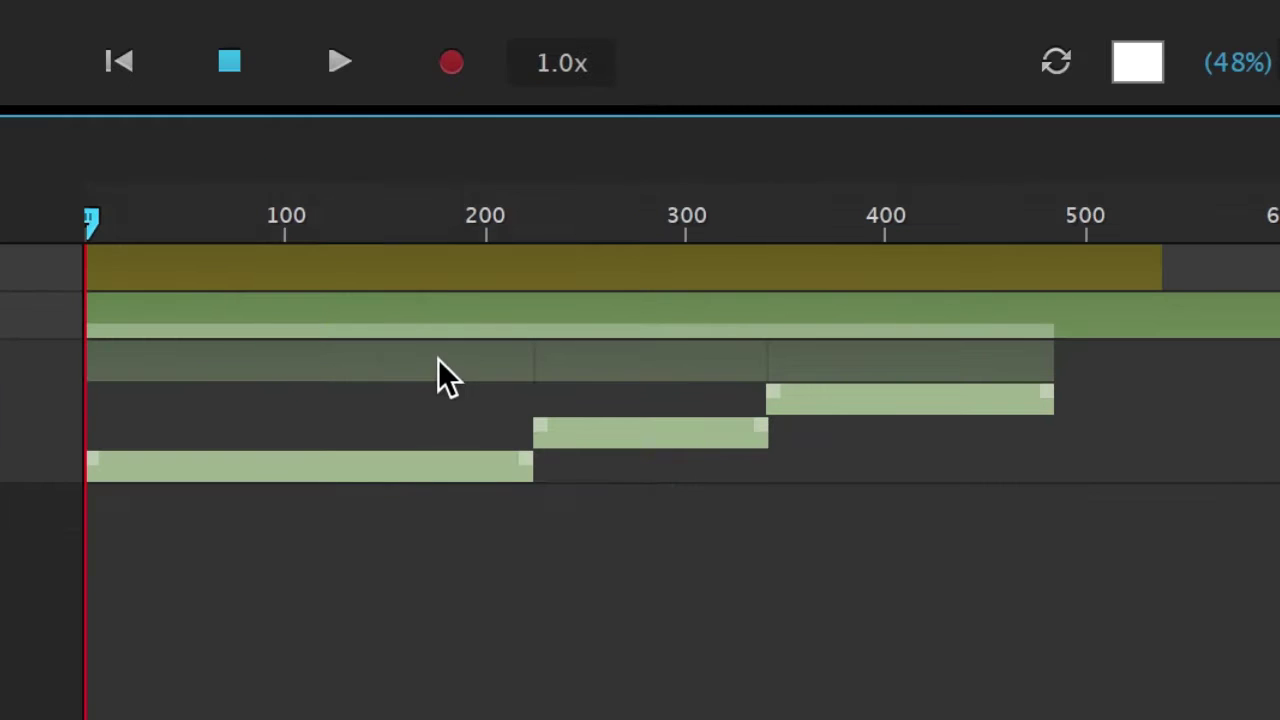
click(433, 360)
drag(601, 373, 407, 378)
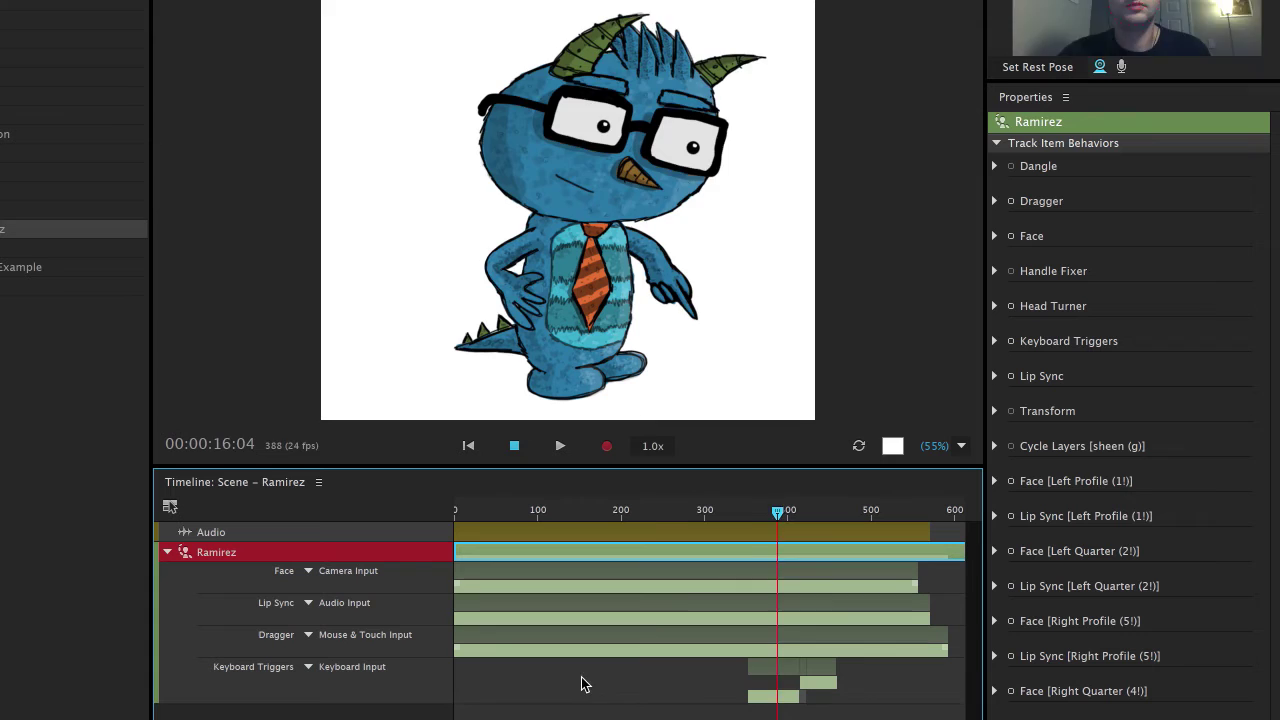
drag(777, 512, 696, 520)
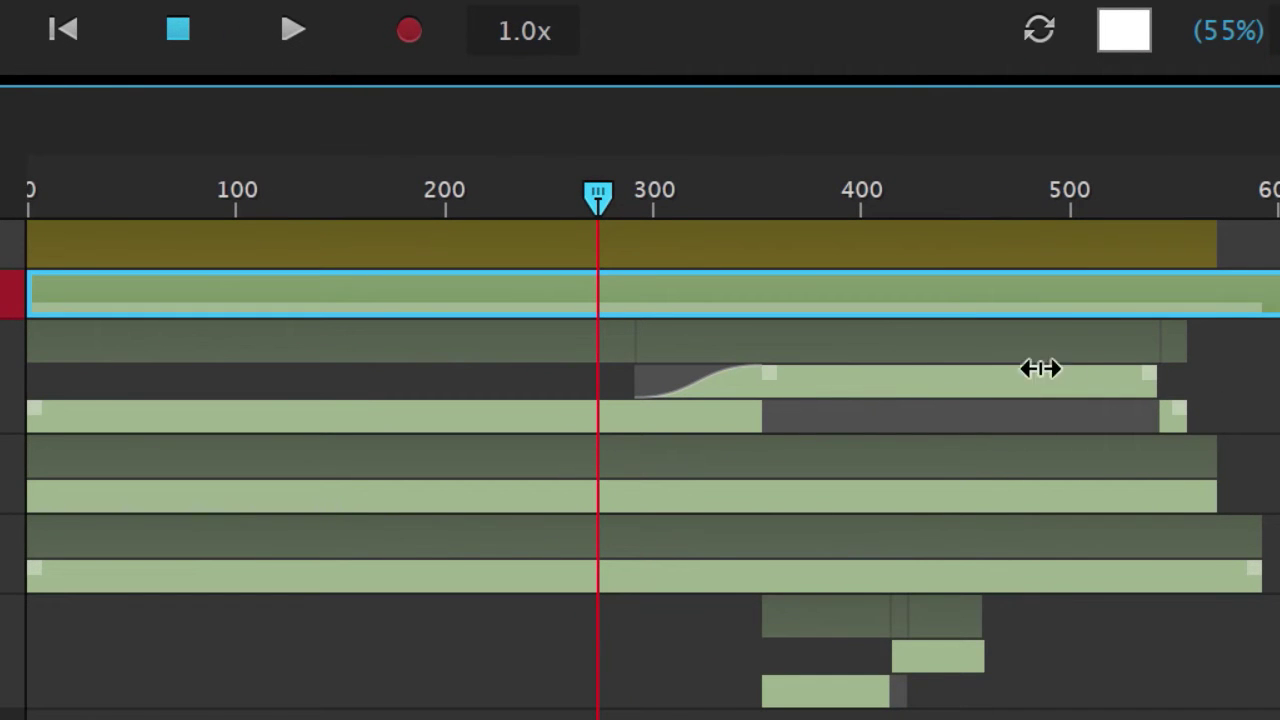
- Trim take 6's ends, undo the extra trim, and add blend ramps to both ends
drag(1020, 378, 1012, 378)
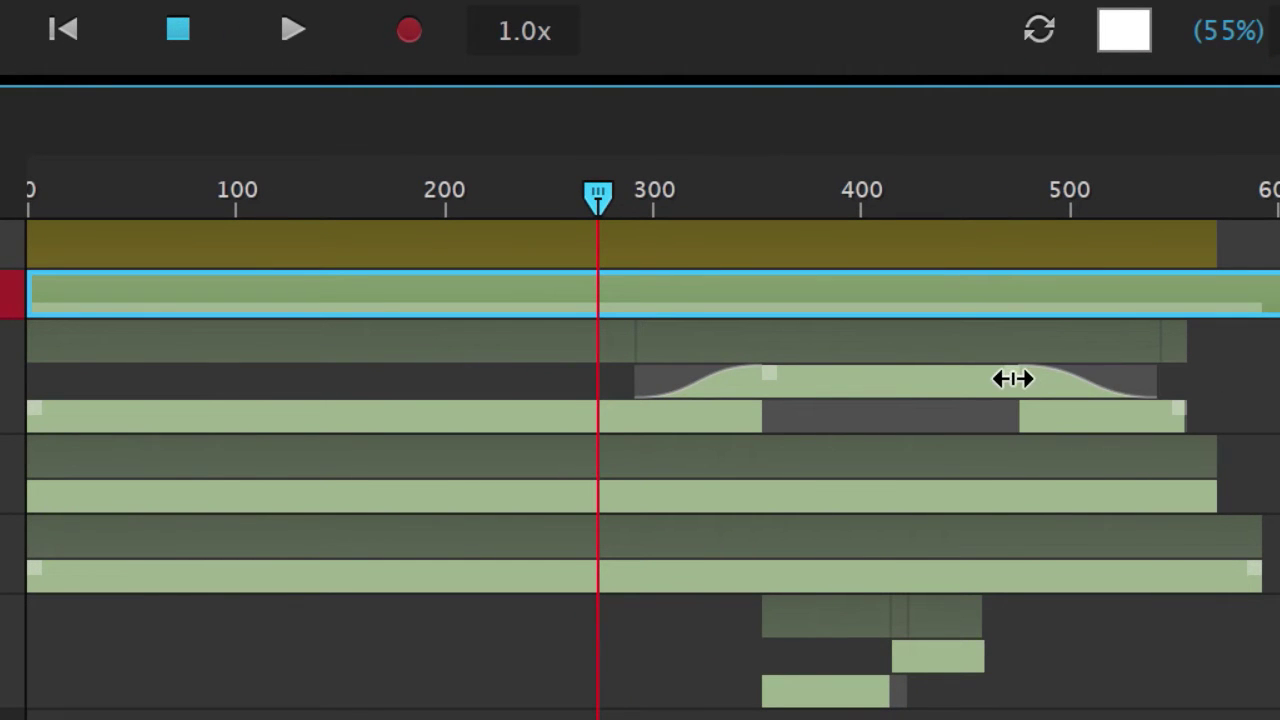
key(space)
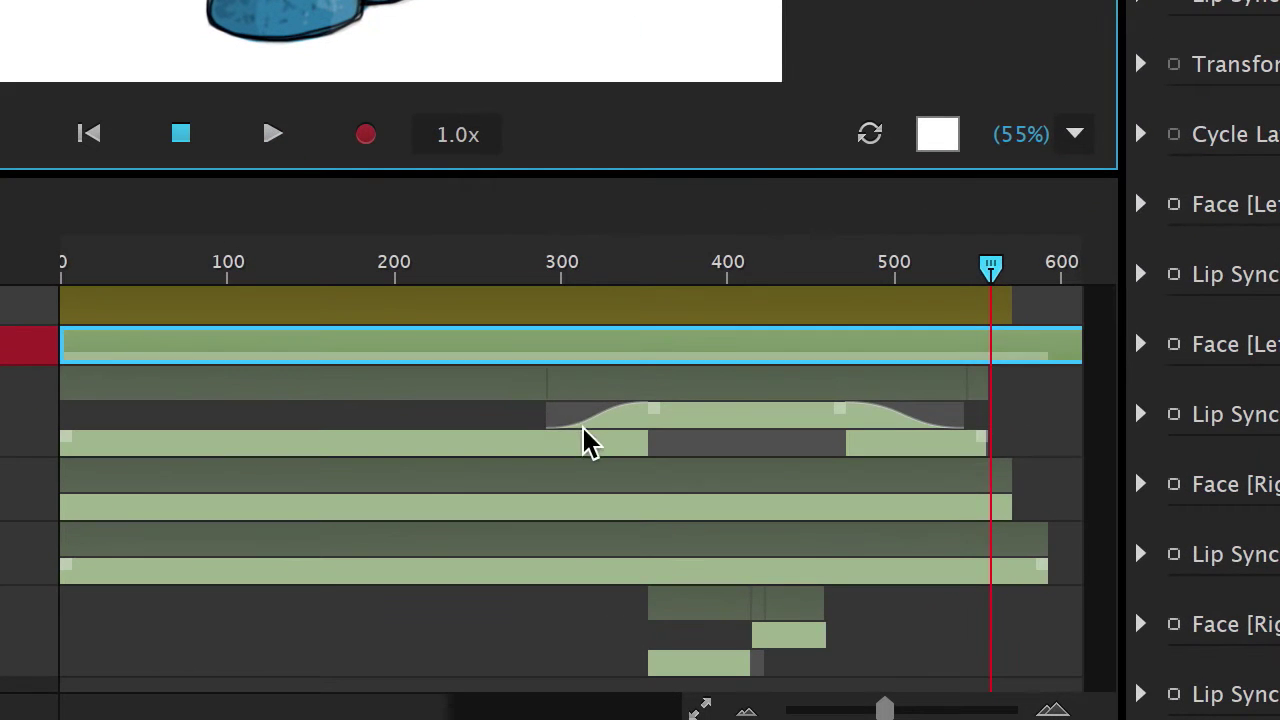
drag(571, 414, 637, 420)
drag(964, 415, 845, 425)
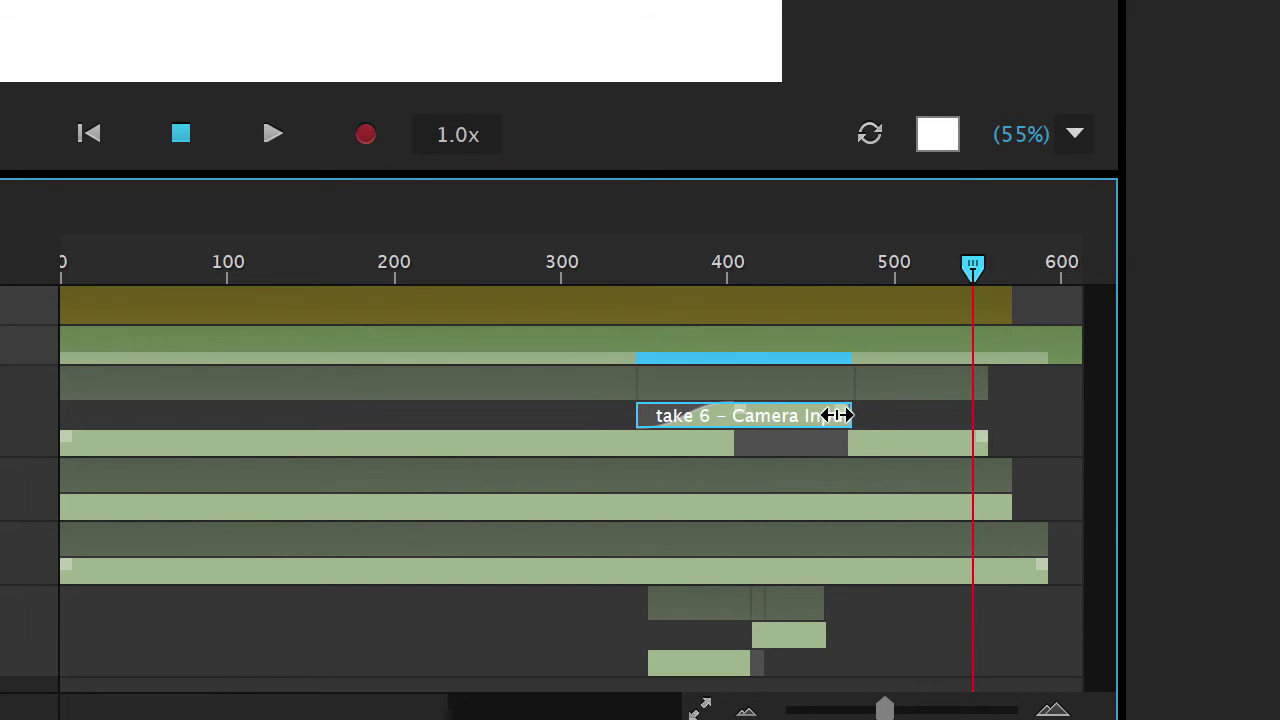
key(ctrl+z)
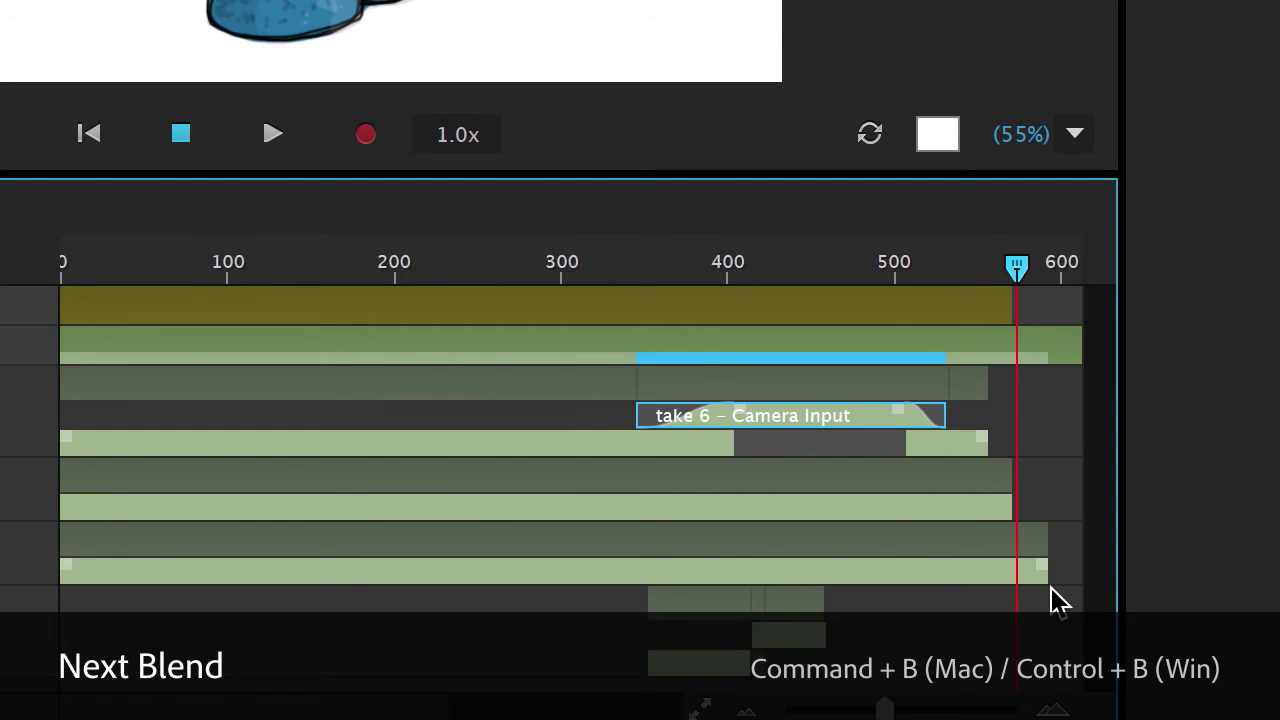
key(ctrl+b)
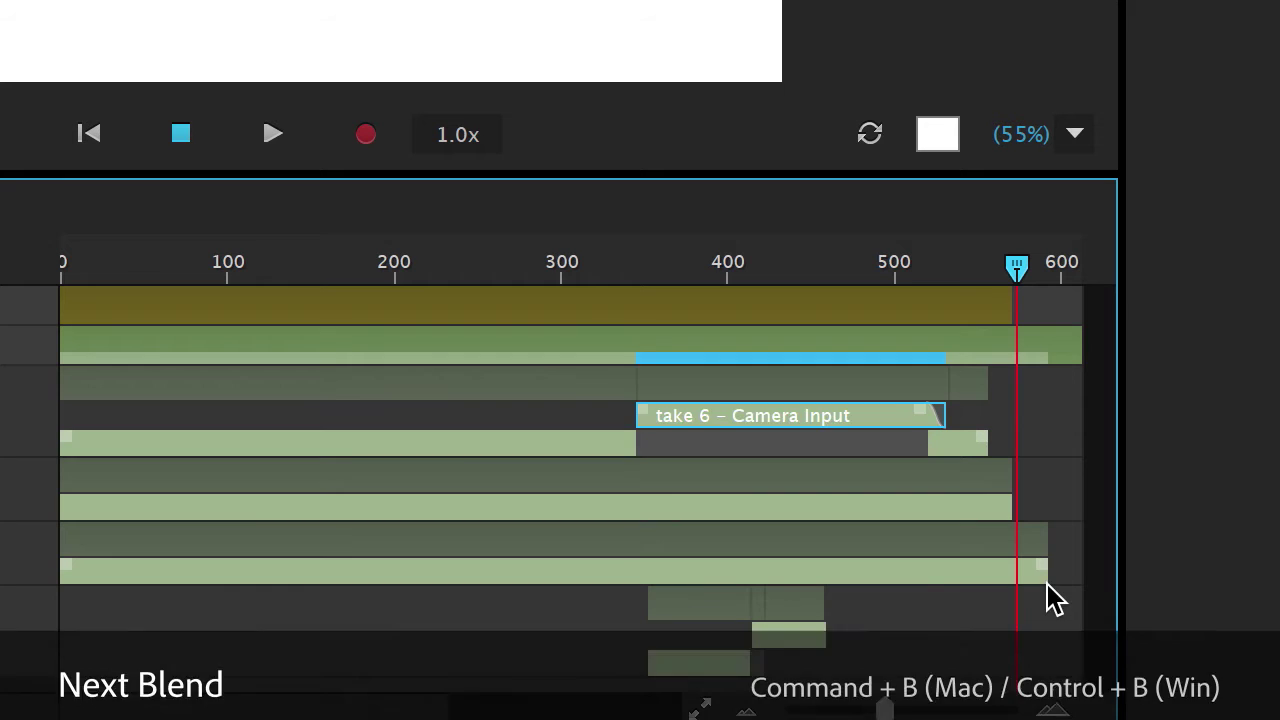
key(ctrl+b)
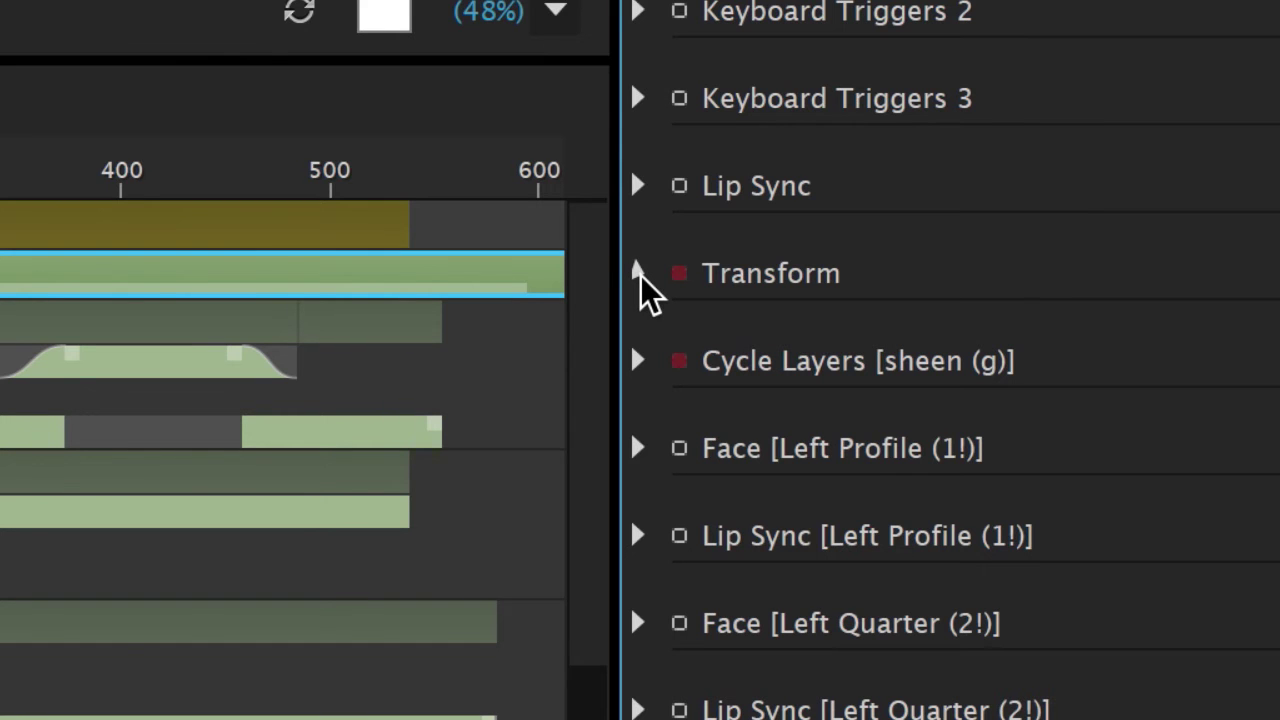
- Expand Ramirez's Transform properties and set Position X to -573
click(639, 275)
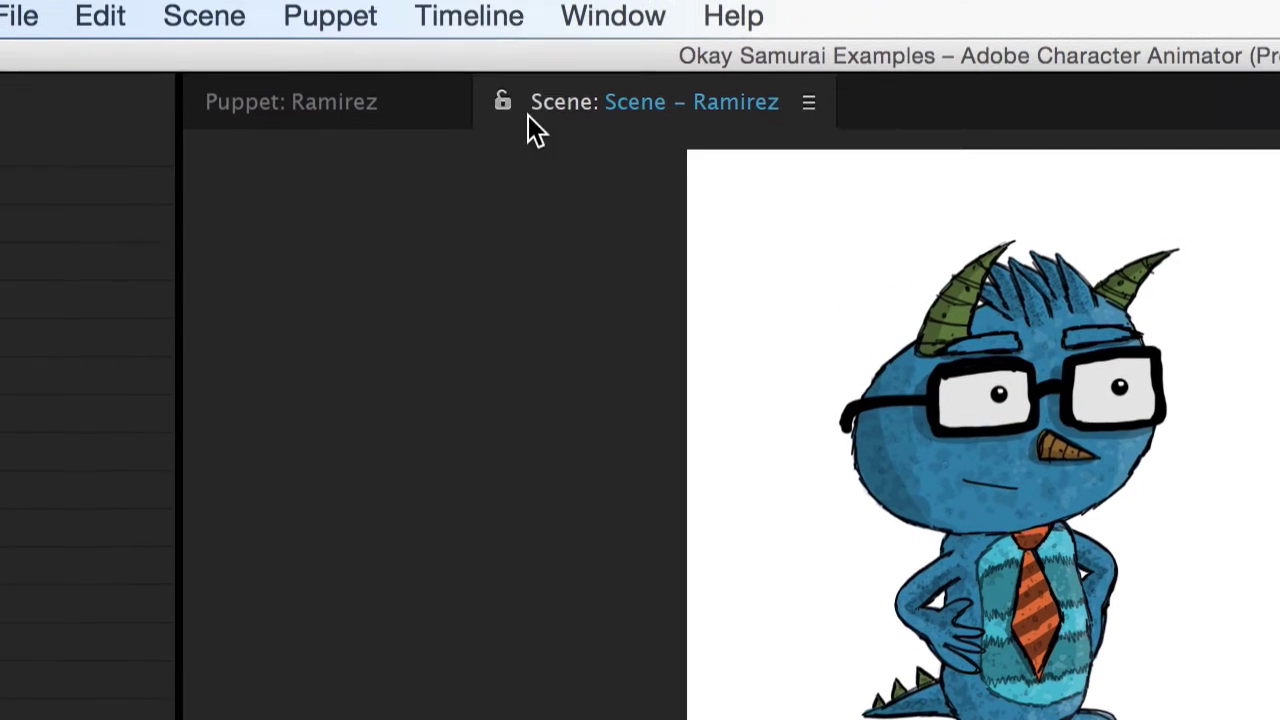
- Compute lip sync from the MonsterTalkTrack.aif audio, split it into visemes, and select a viseme block
click(503, 32)
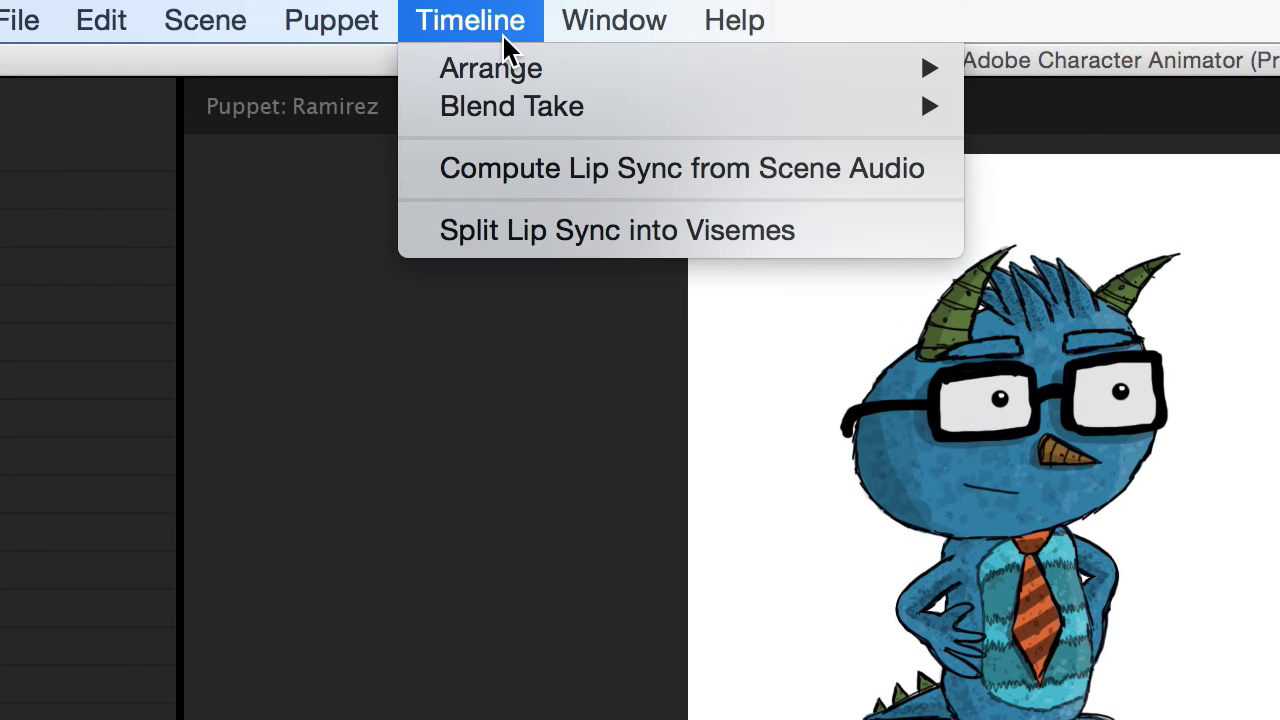
click(516, 171)
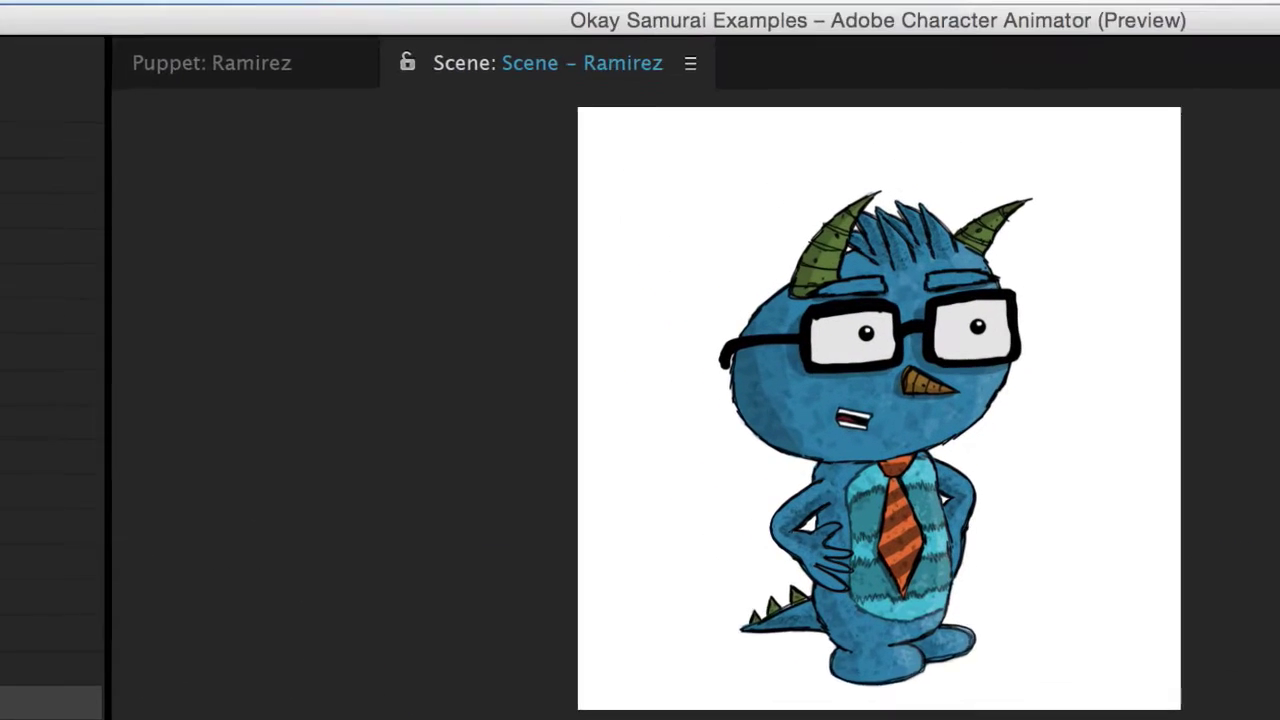
click(440, 22)
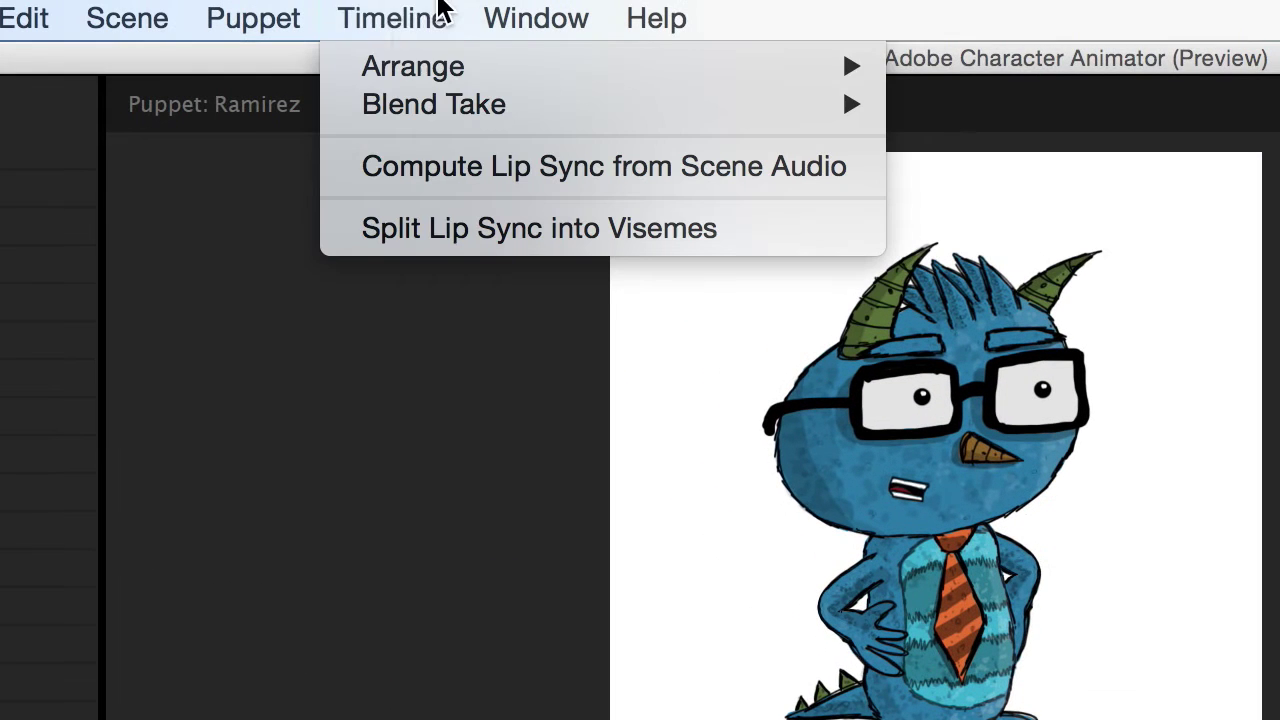
click(471, 229)
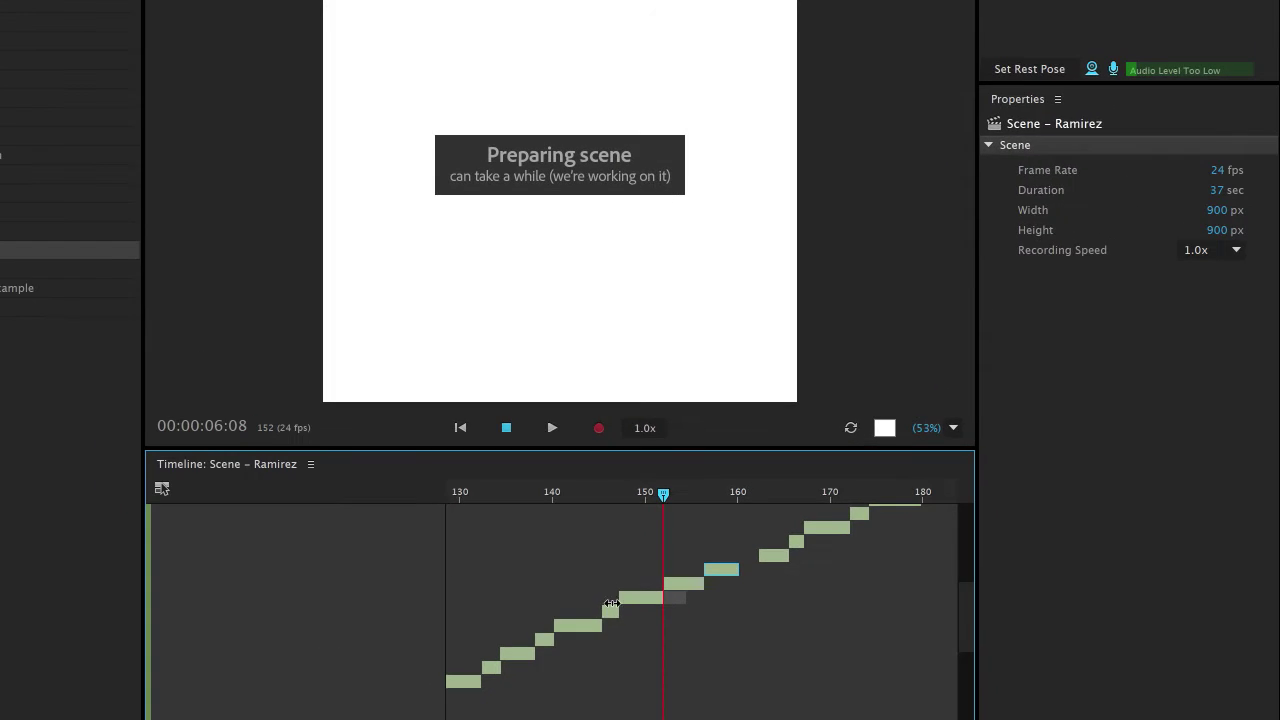
click(562, 623)
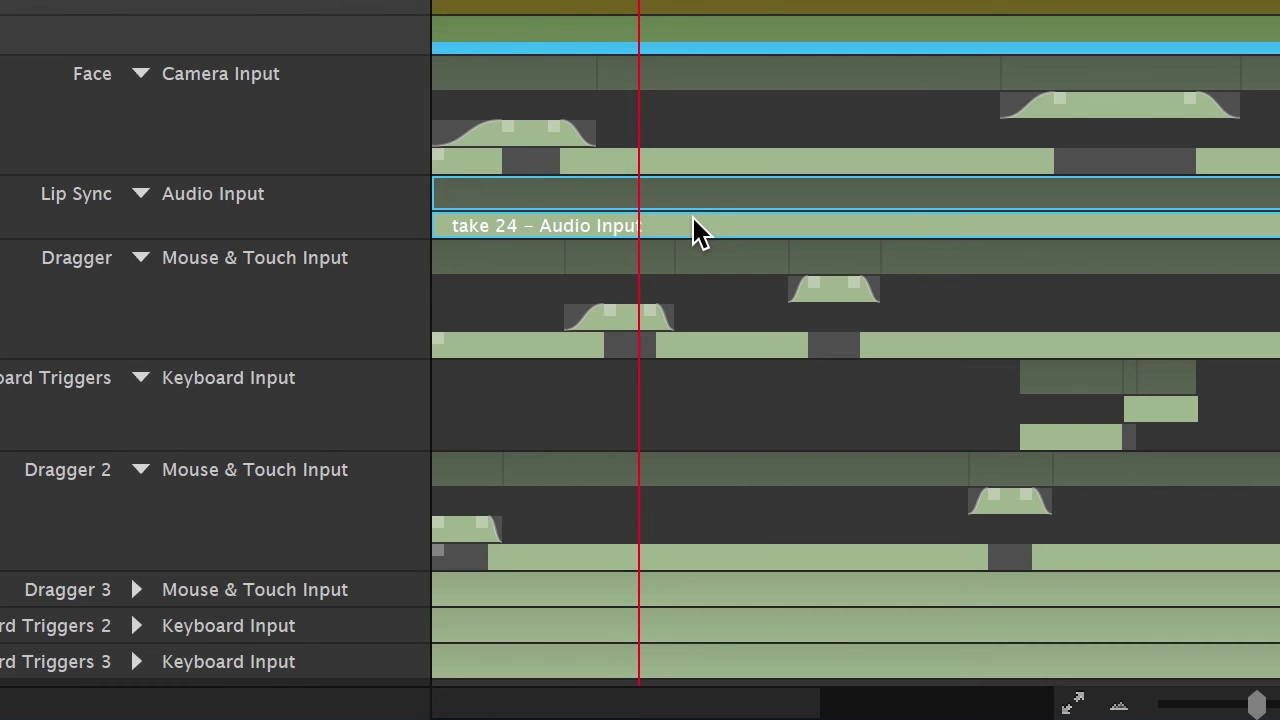
- Split the take 24 lip sync twice at the playhead, then arm Keyboard Input and trigger mouth shapes
key(ctrl+shift+d)
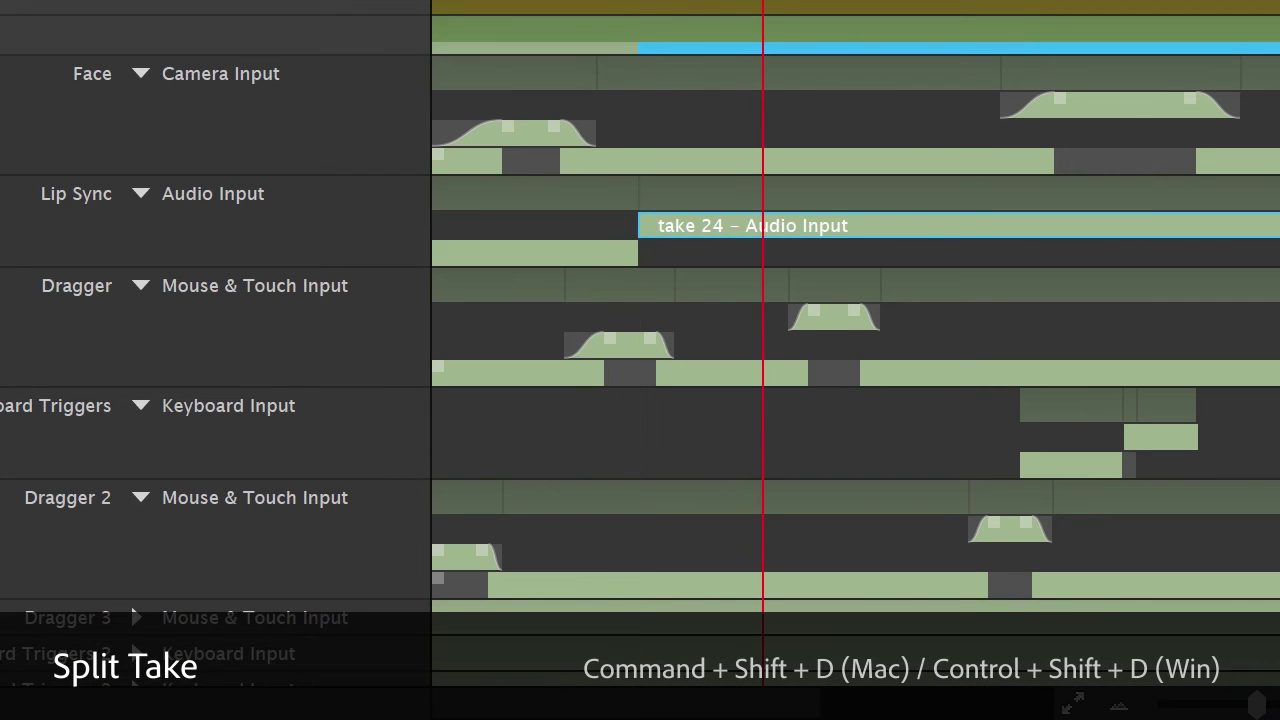
key(ctrl+shift+d)
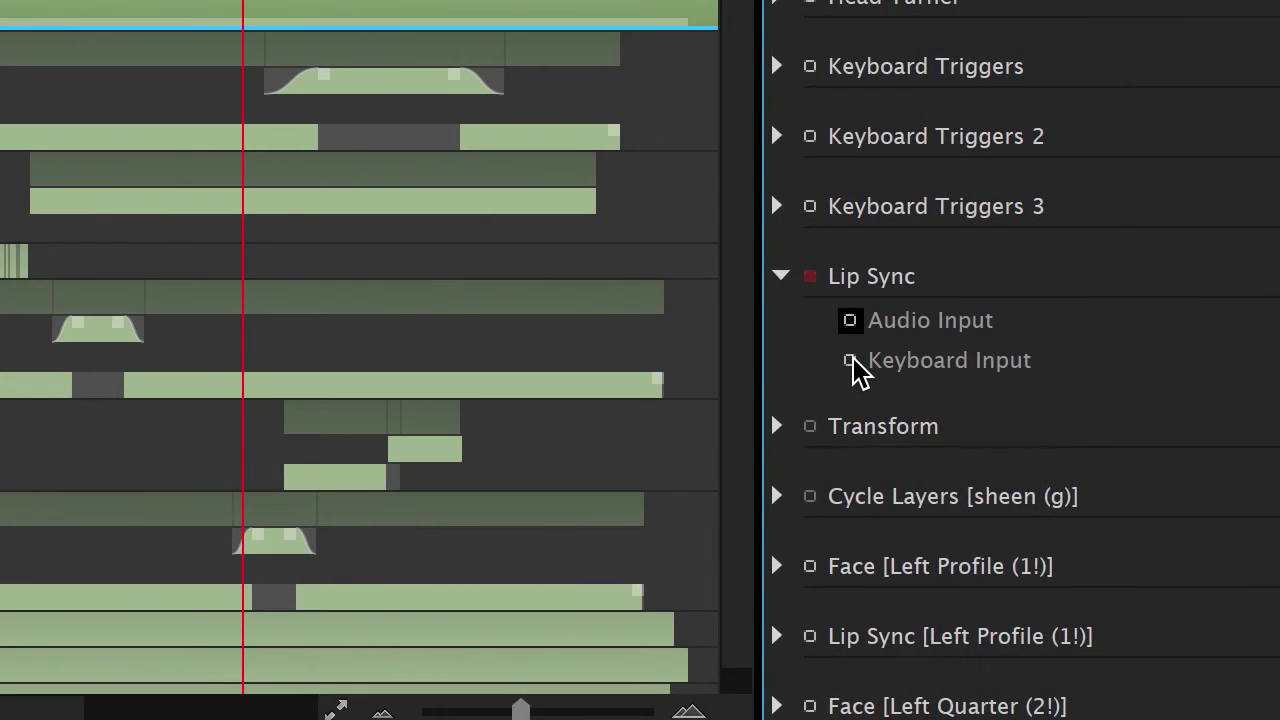
click(850, 361)
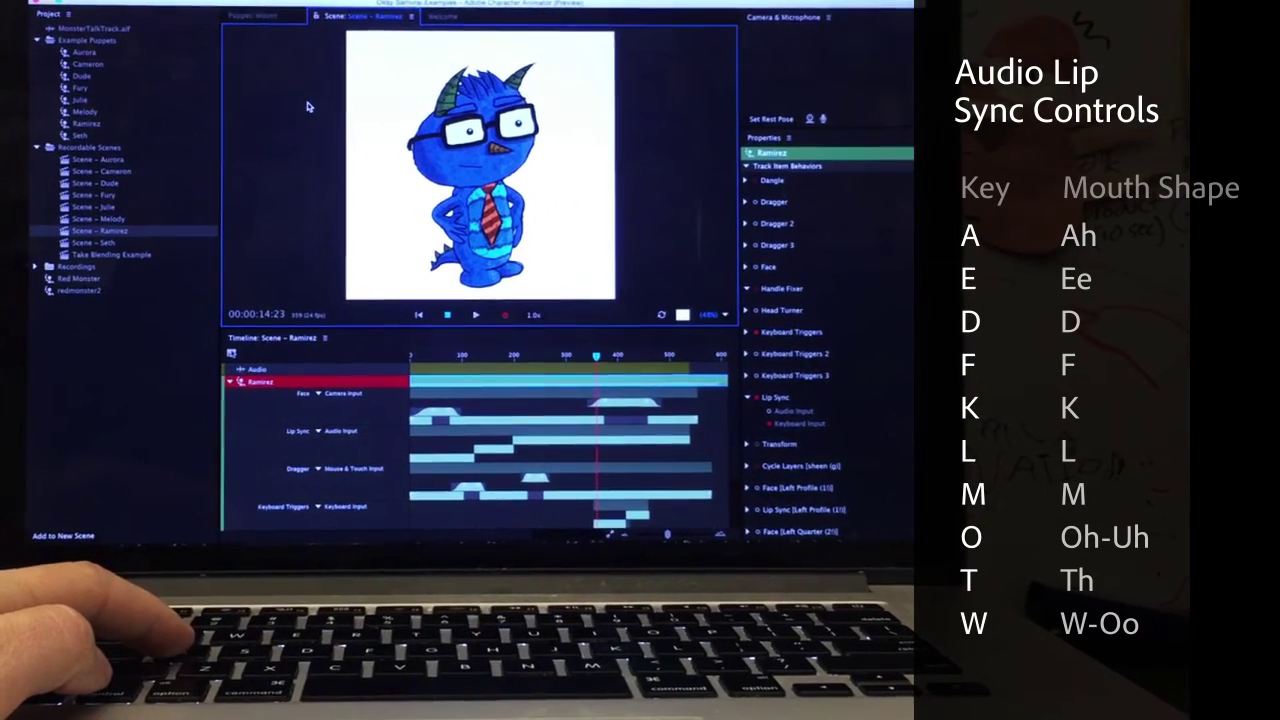
key(a)
key(a)
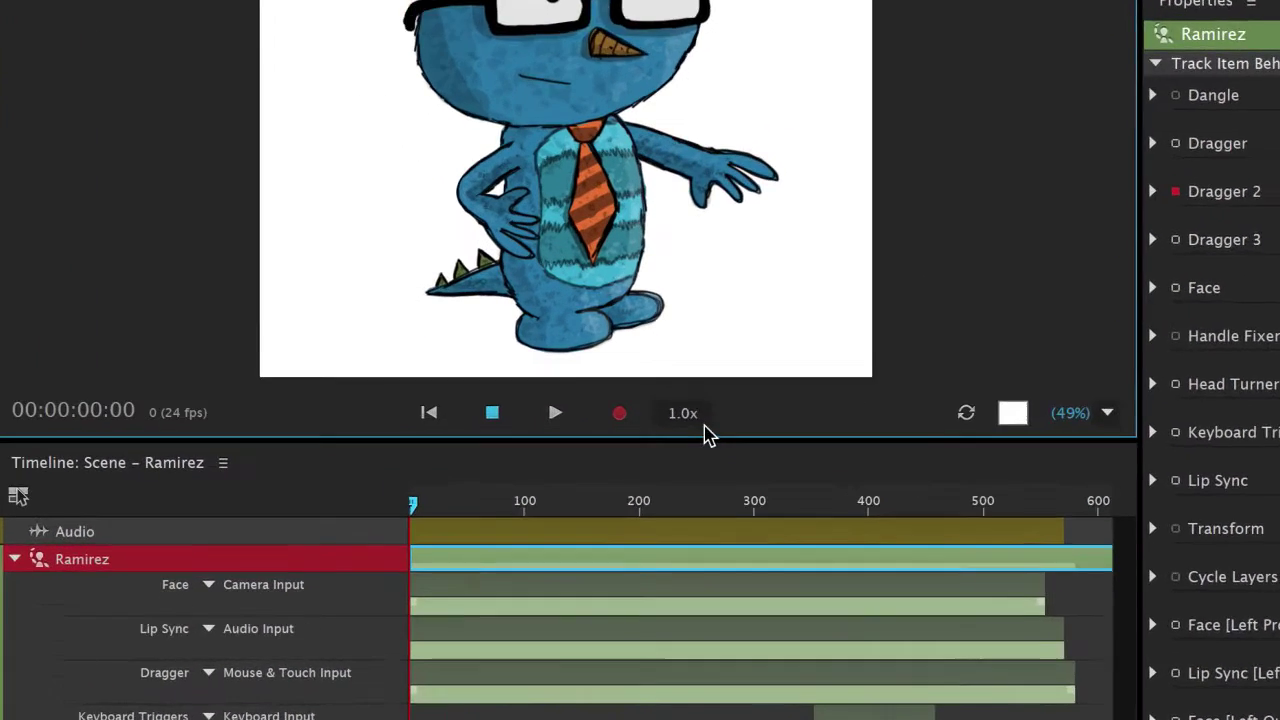
- Change the recording speed from 1.0x to 0.5x
click(652, 482)
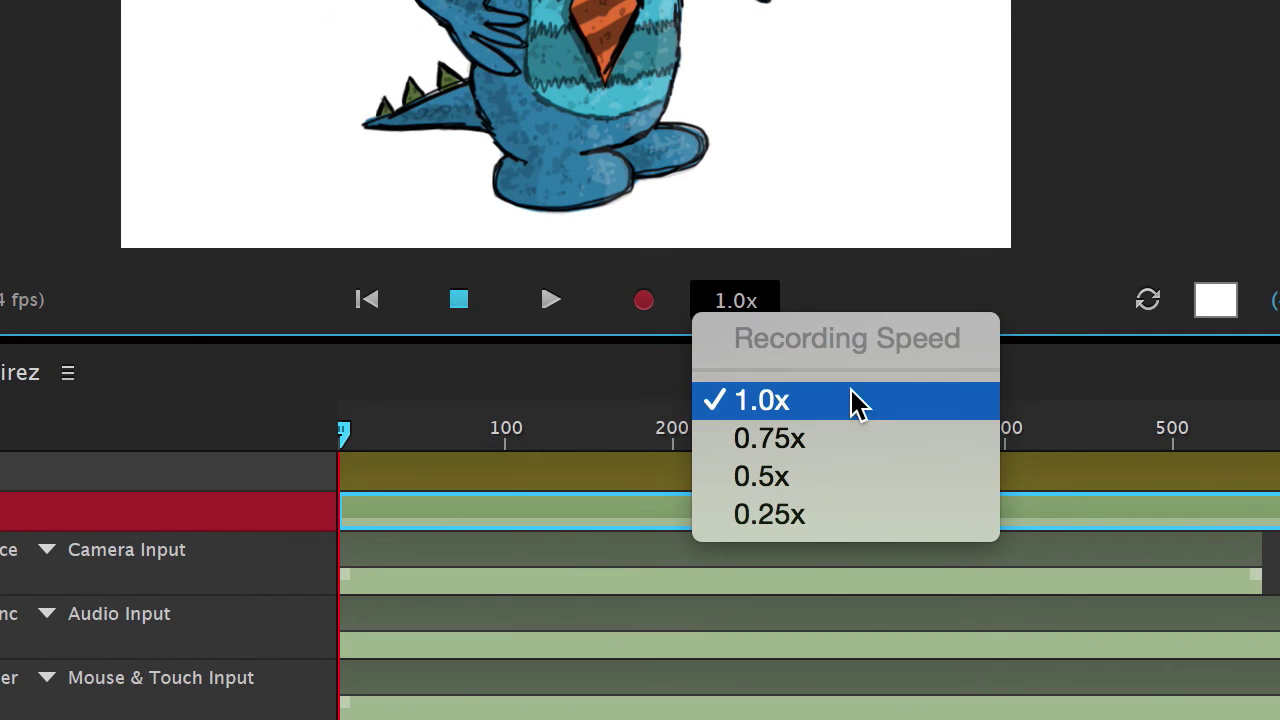
click(825, 487)
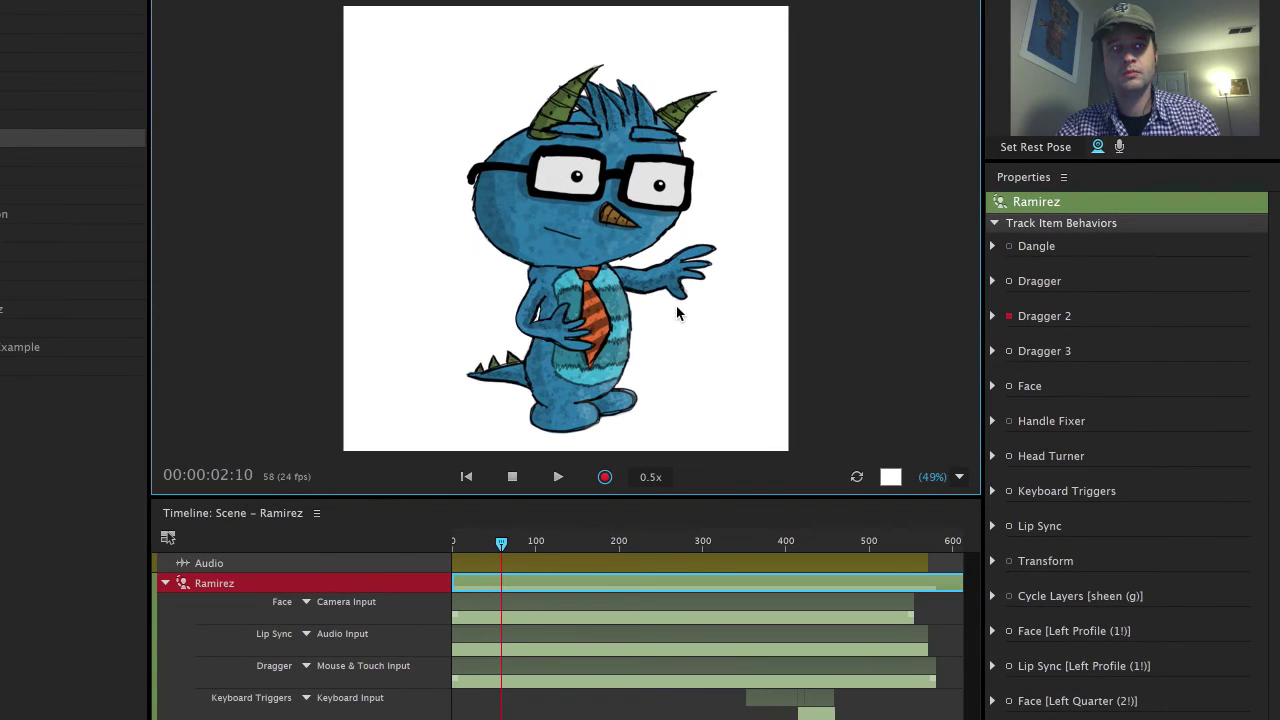